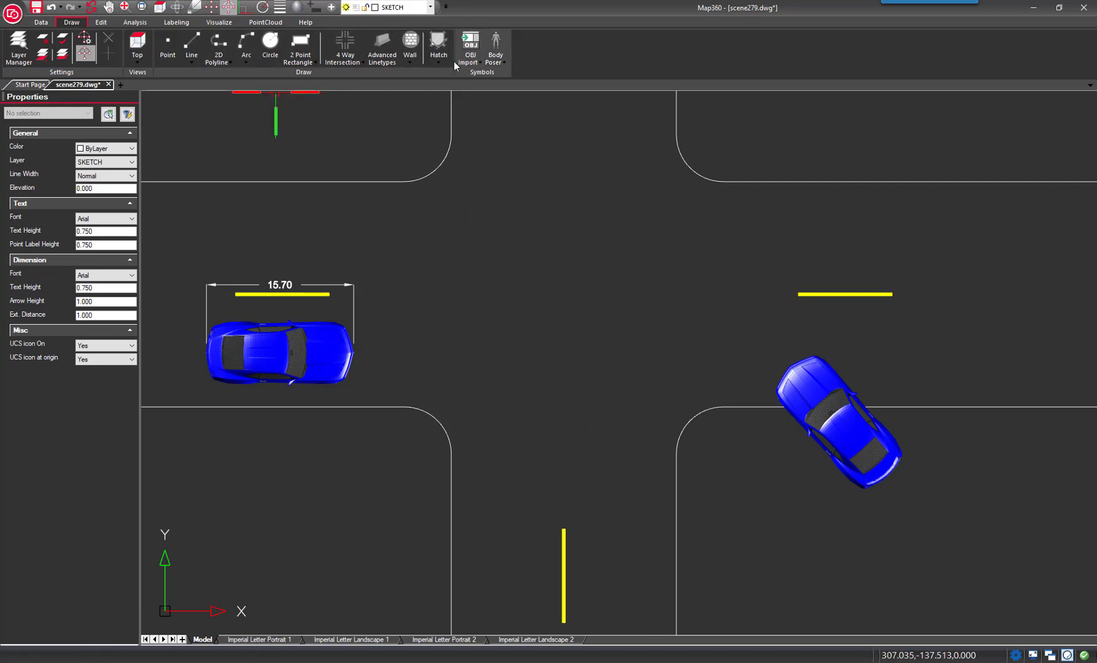
# Step: Open the Symbol Librarian and show the symbols in the Vehicles > 3D Vehicles folder
pyautogui.click(471, 63)
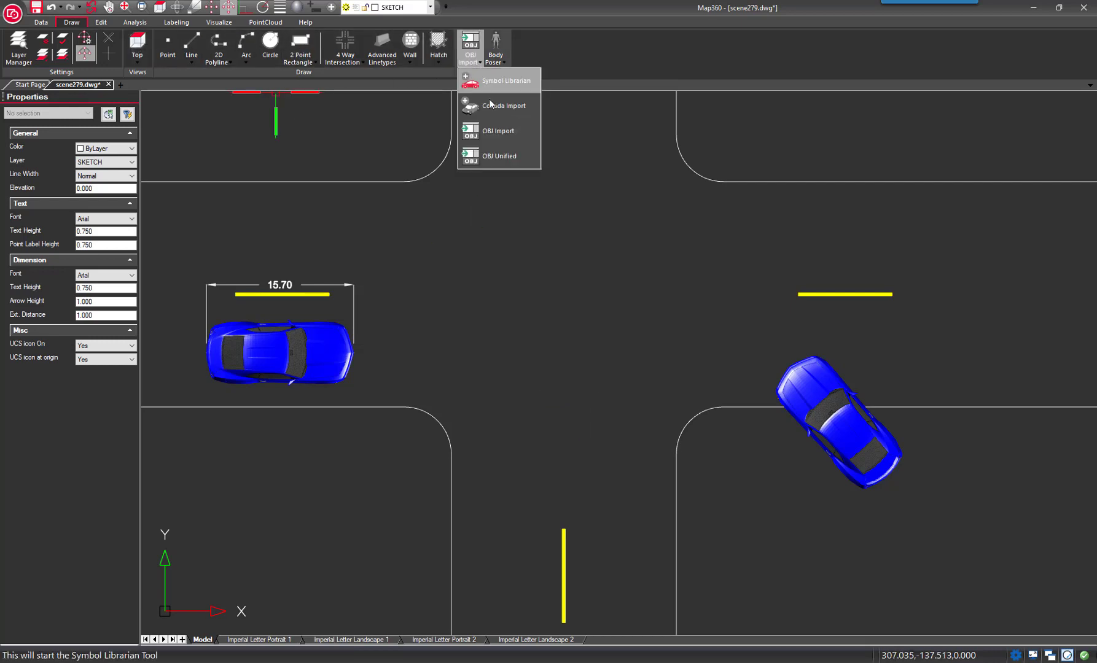
pyautogui.click(491, 79)
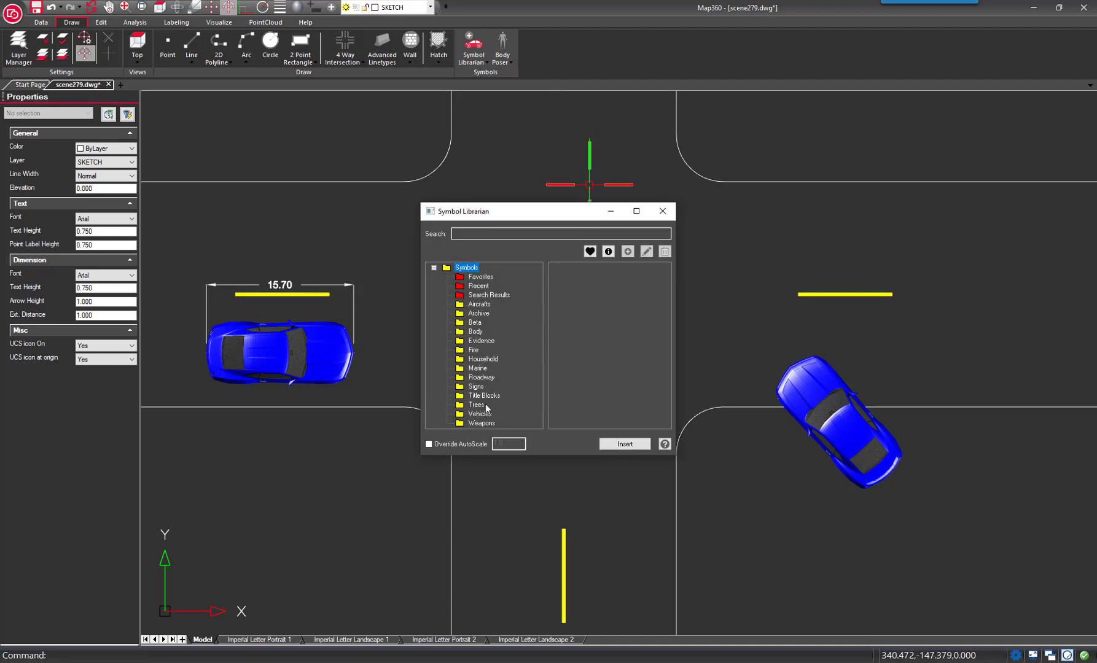
pyautogui.click(480, 415)
pyautogui.click(447, 413)
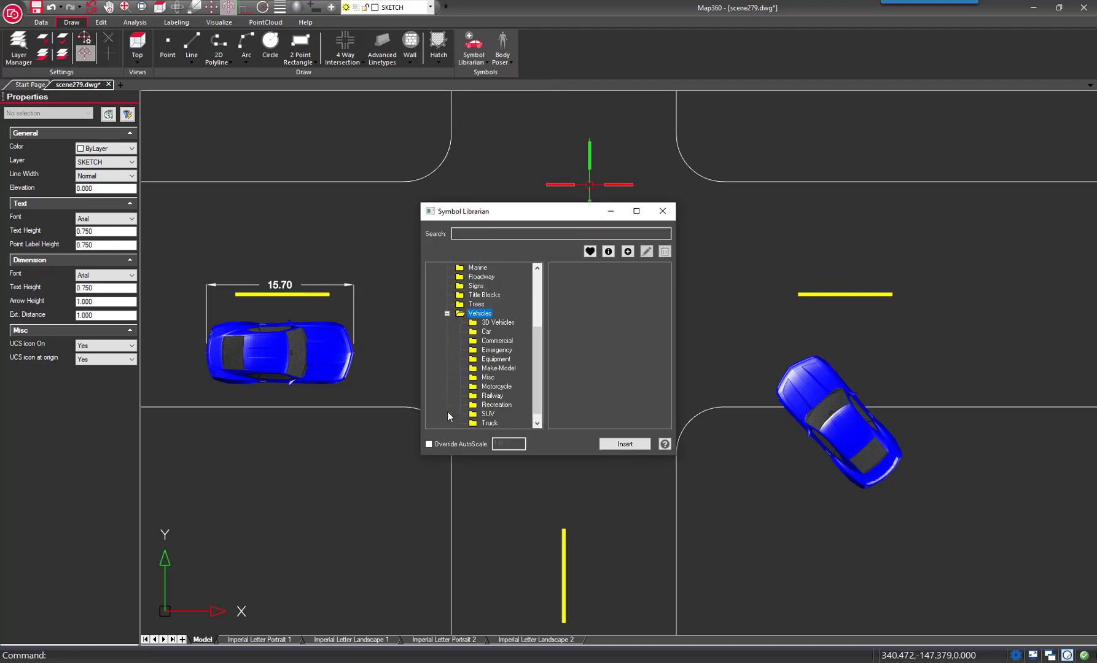
pyautogui.click(497, 322)
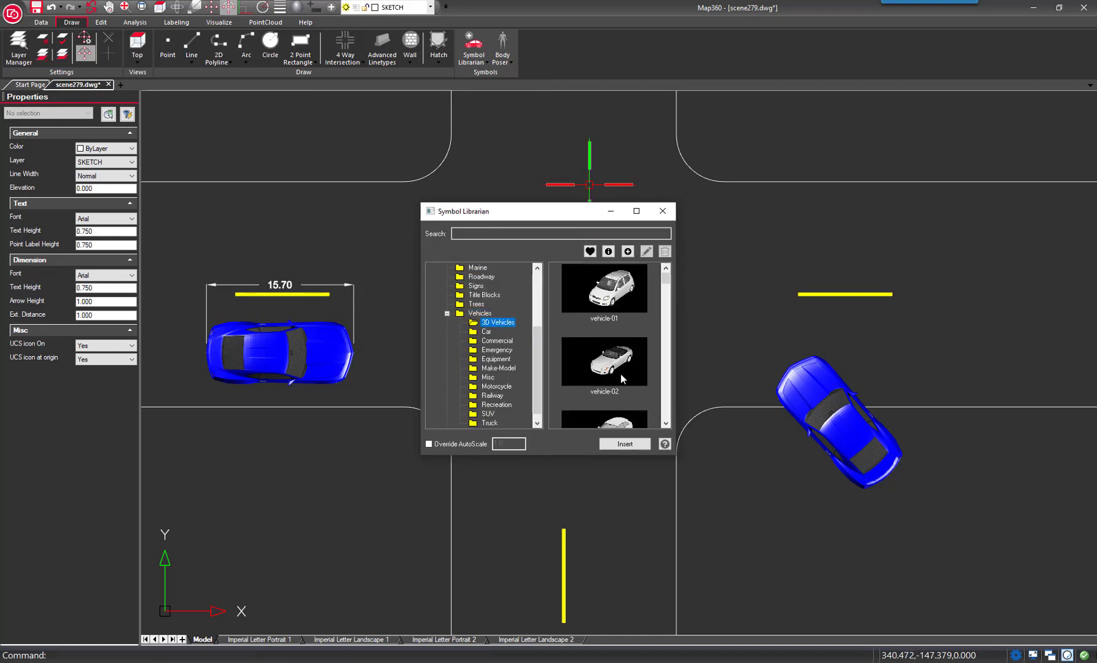
# Step: Insert the vehicle-01 symbol unrotated in the northbound lane of the lower road and close the Symbol Librarian
pyautogui.moveTo(562, 213); pyautogui.dragTo(526, 146)
pyautogui.click(569, 221)
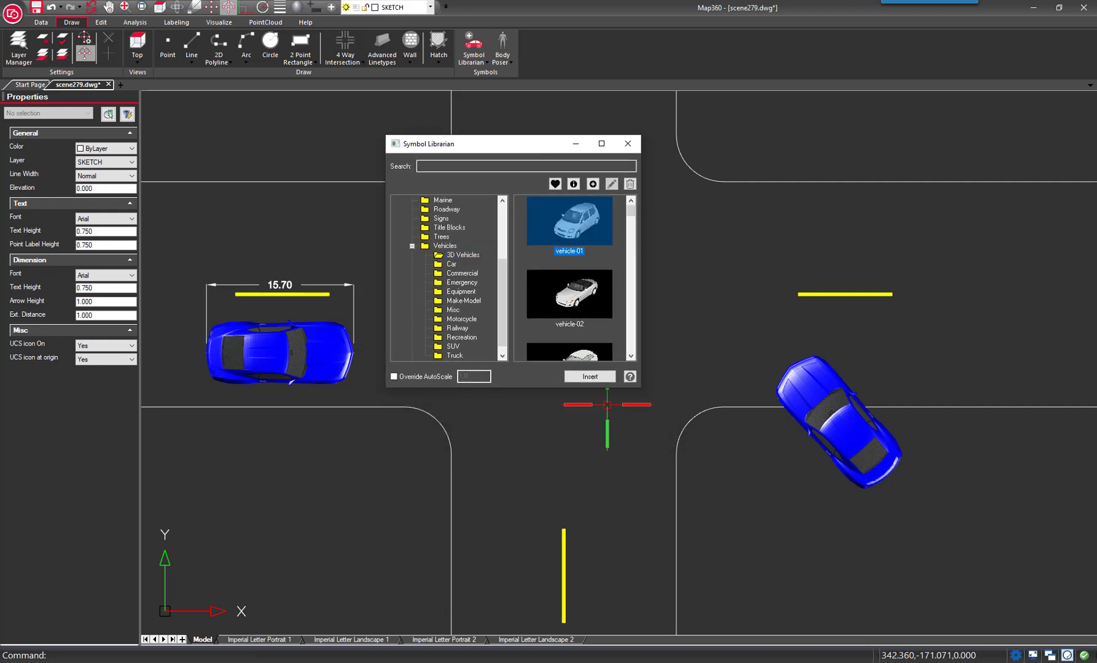
pyautogui.click(590, 377)
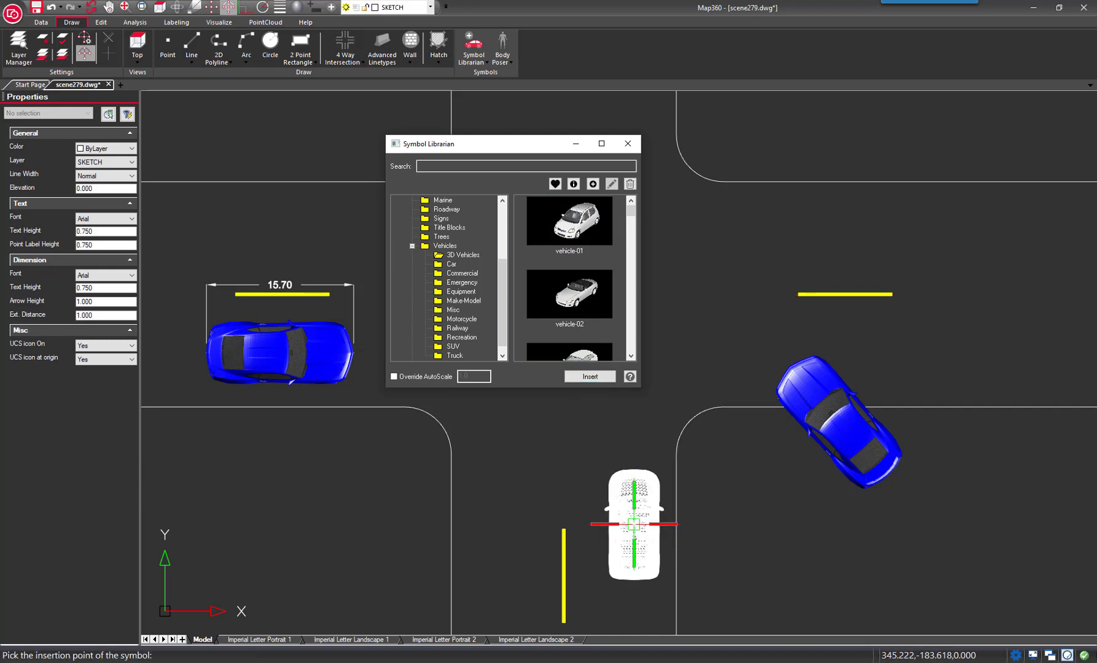
pyautogui.click(633, 524)
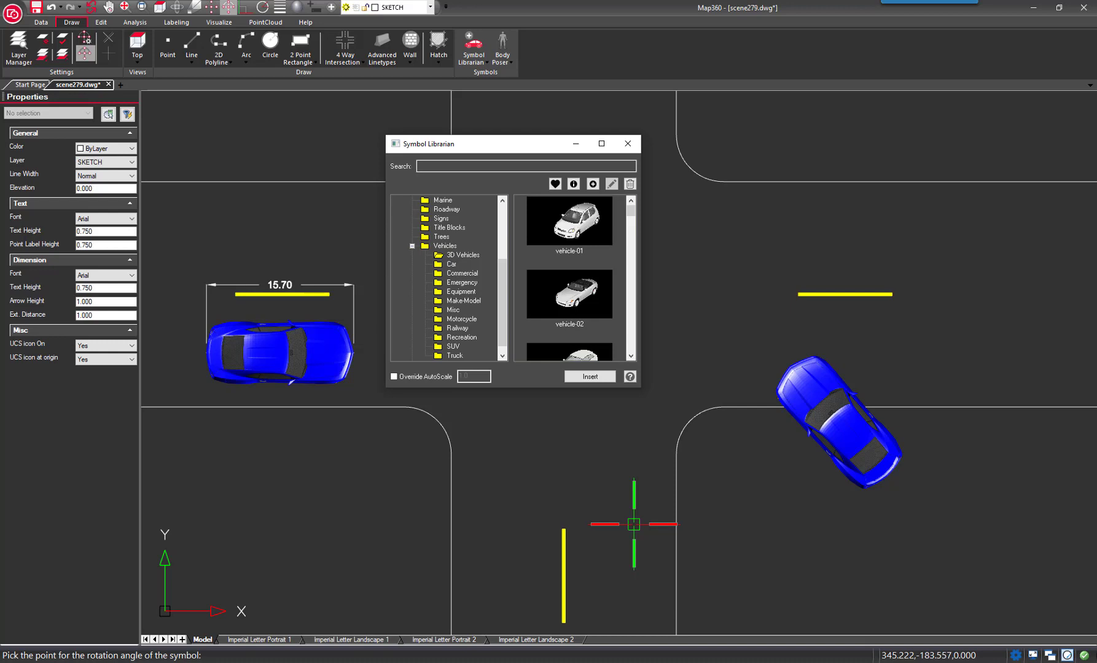
pyautogui.click(633, 524)
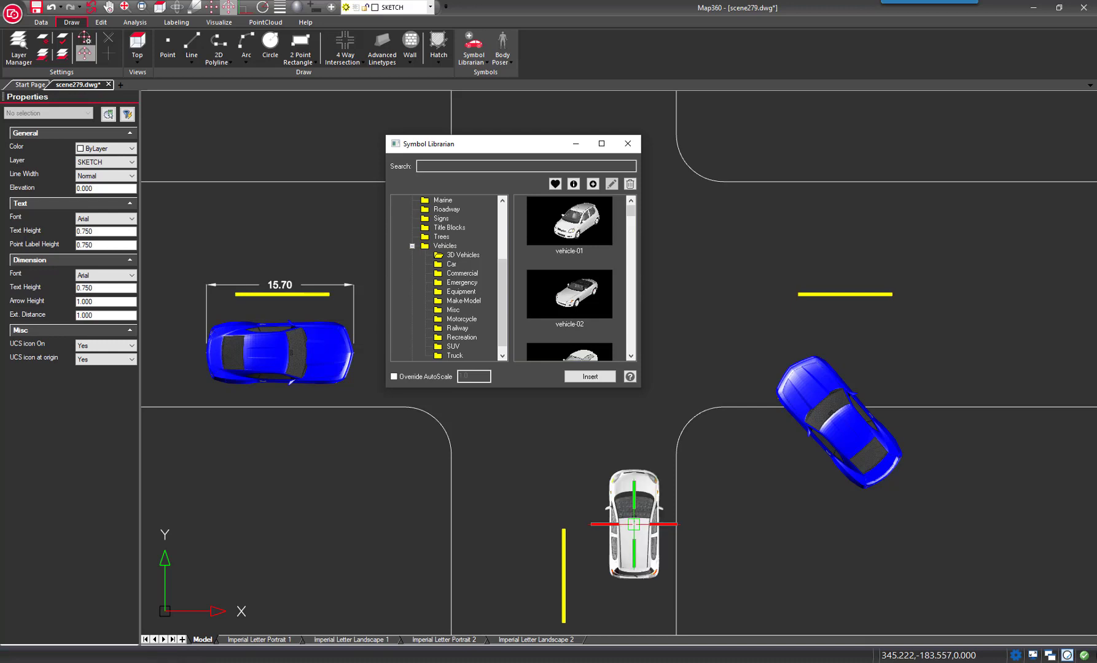
pyautogui.click(627, 144)
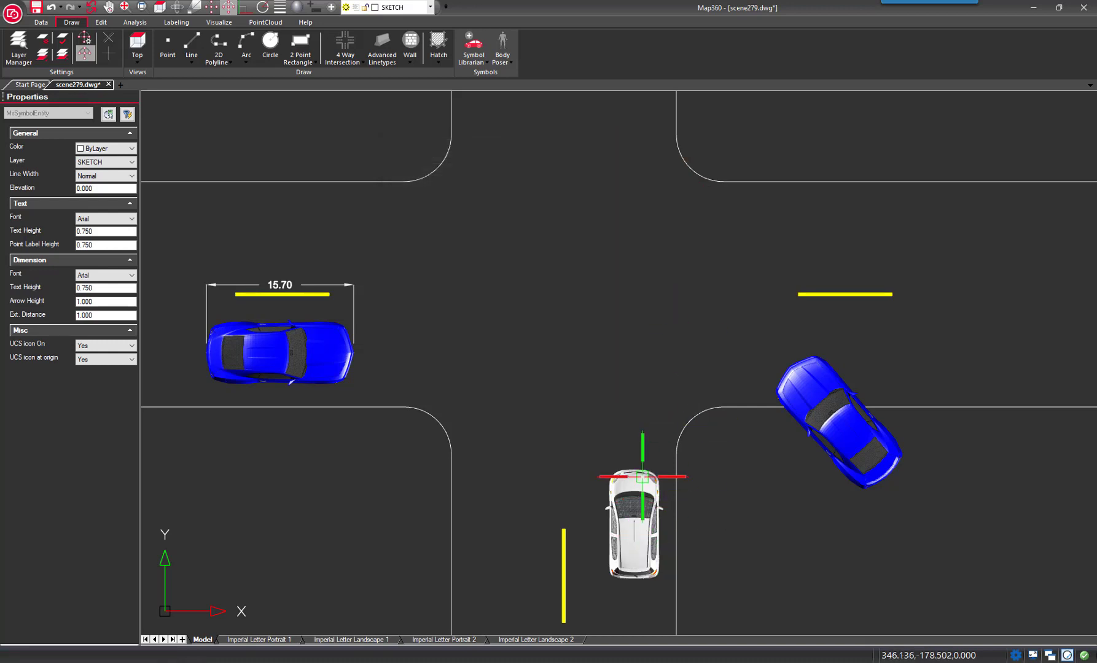
# Step: Rotate the white vehicle-01 to about 345° around Z and move it along its own axis to the intersection's upper side
pyautogui.click(642, 476)
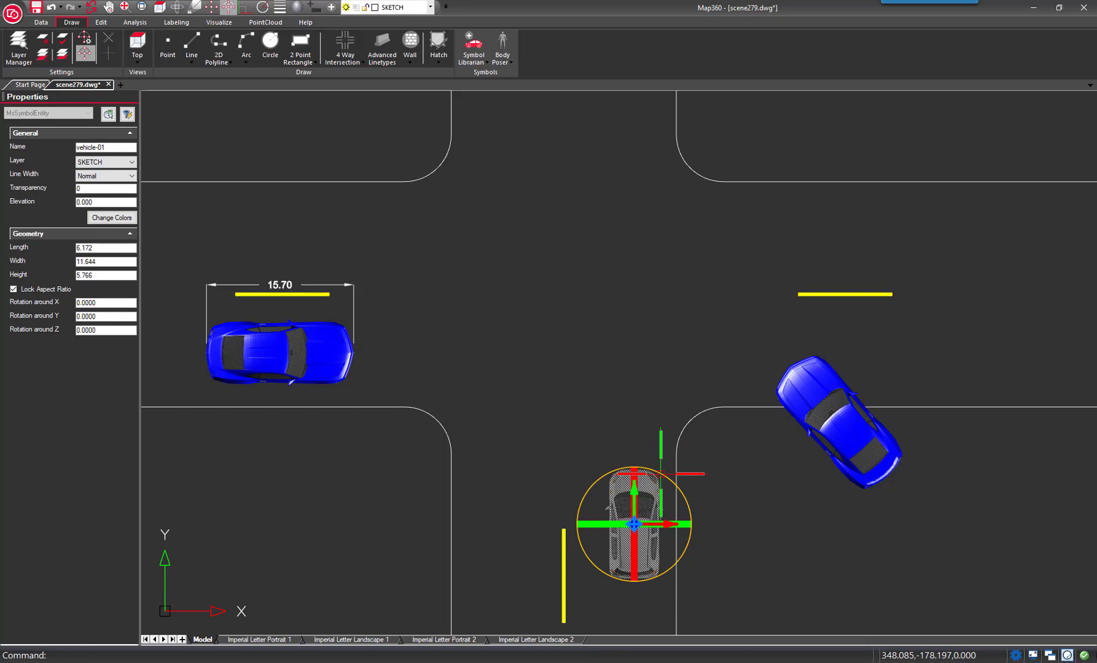
pyautogui.moveTo(660, 473); pyautogui.dragTo(663, 404)
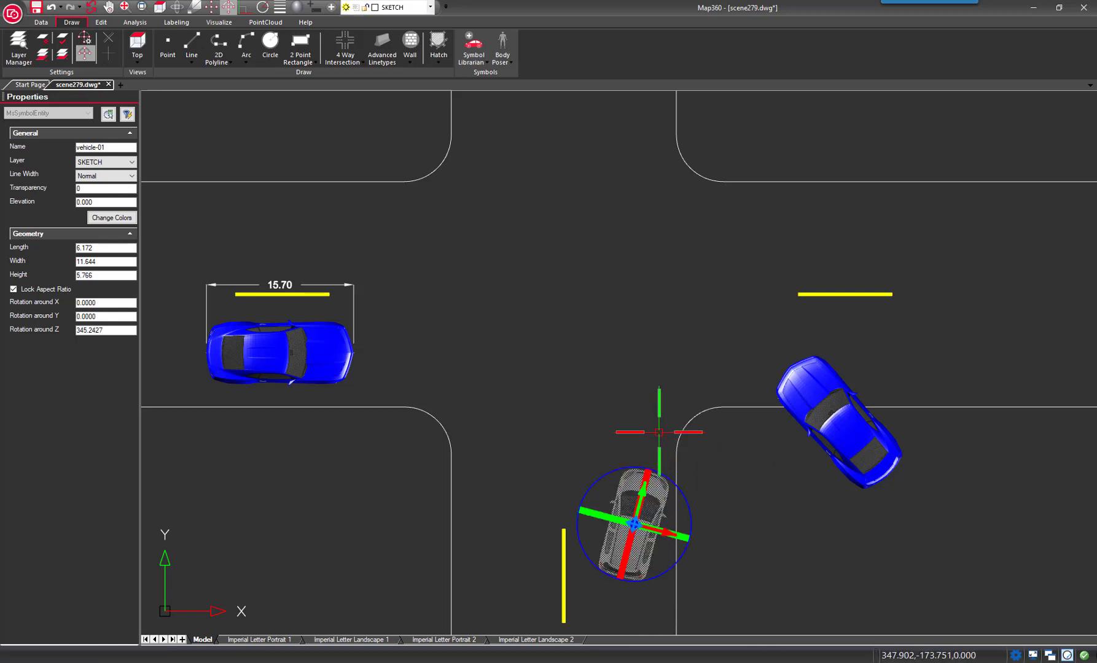
pyautogui.moveTo(660, 530); pyautogui.dragTo(734, 253)
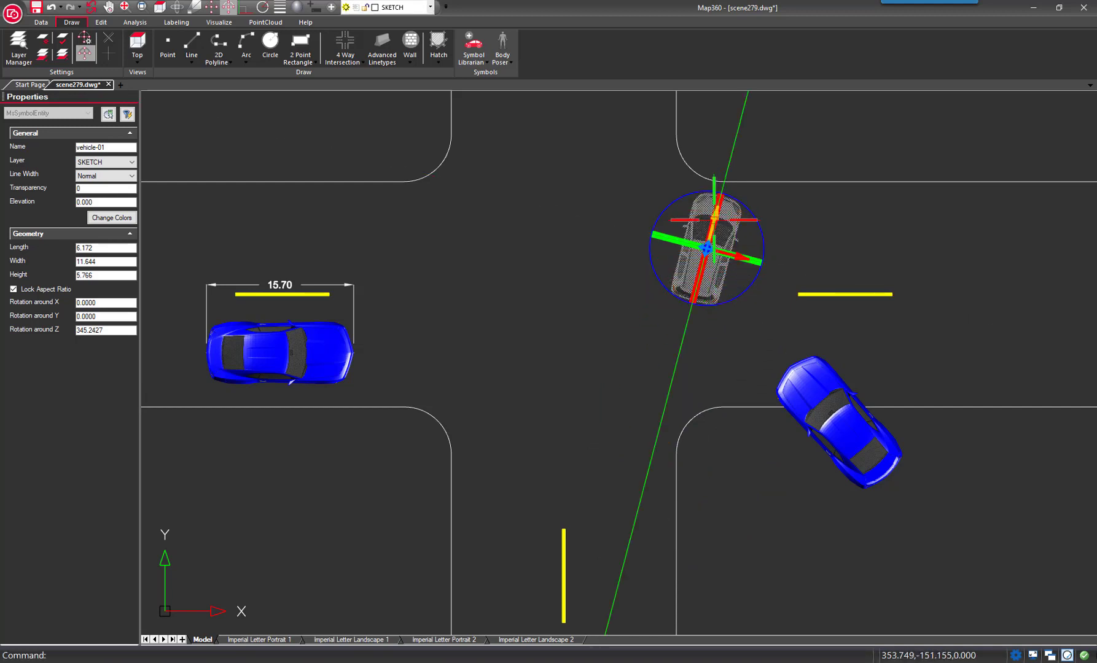
# Step: Move the white vehicle-01 into the lower road's northbound lane, rotate it to about 358.7° around Z, and deselect it
pyautogui.moveTo(706, 247); pyautogui.dragTo(612, 510)
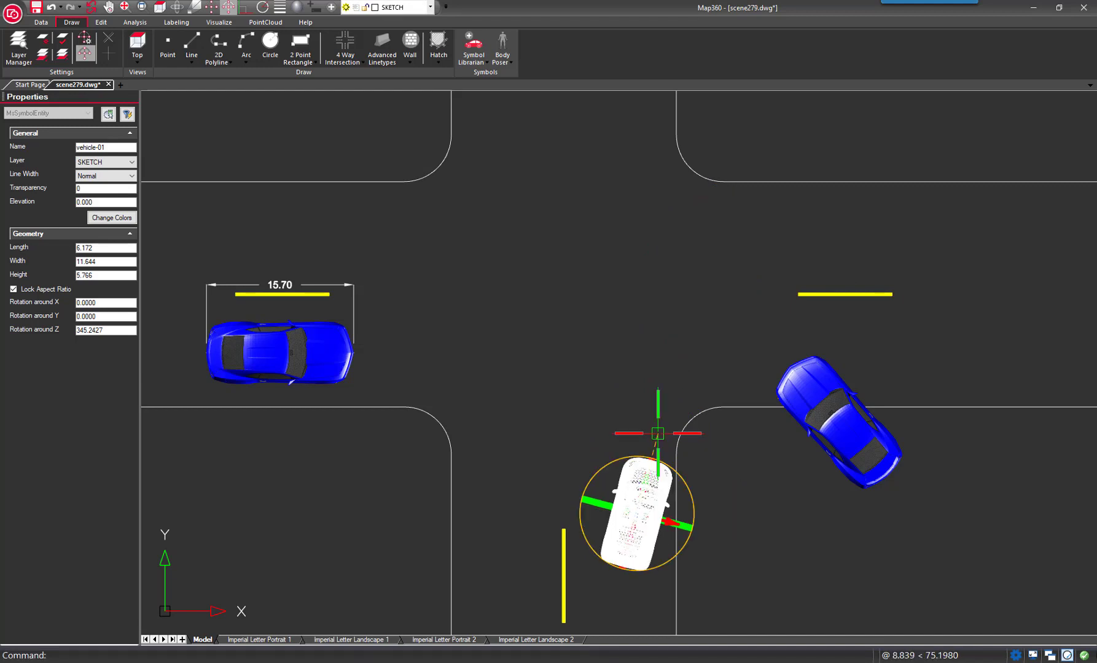
pyautogui.moveTo(657, 434); pyautogui.dragTo(638, 360)
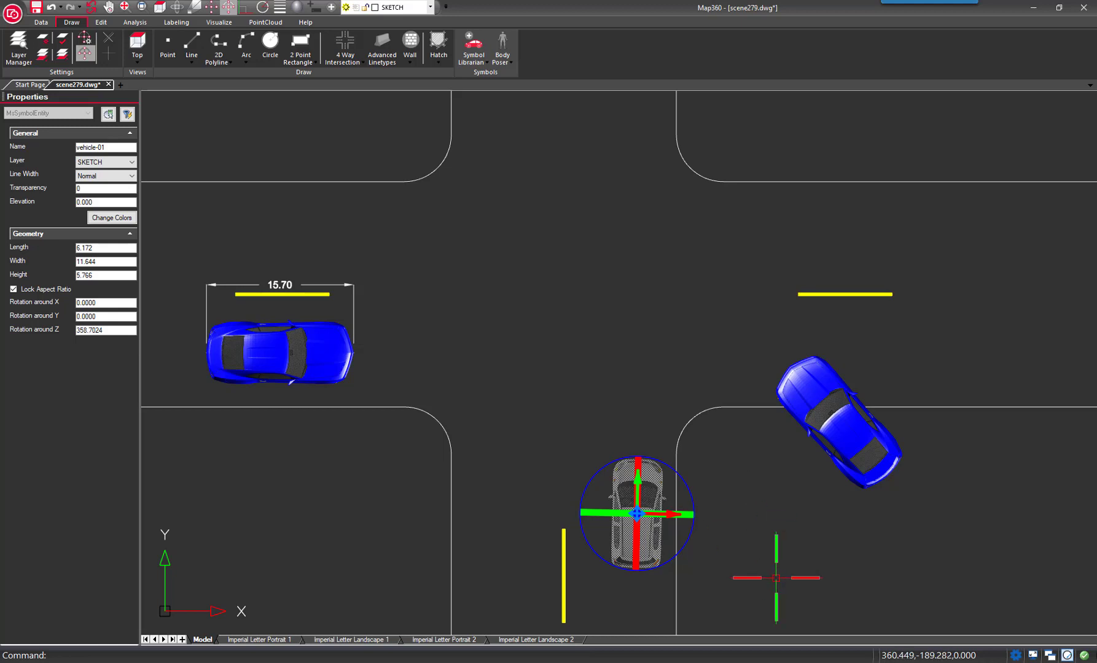
pyautogui.click(803, 519)
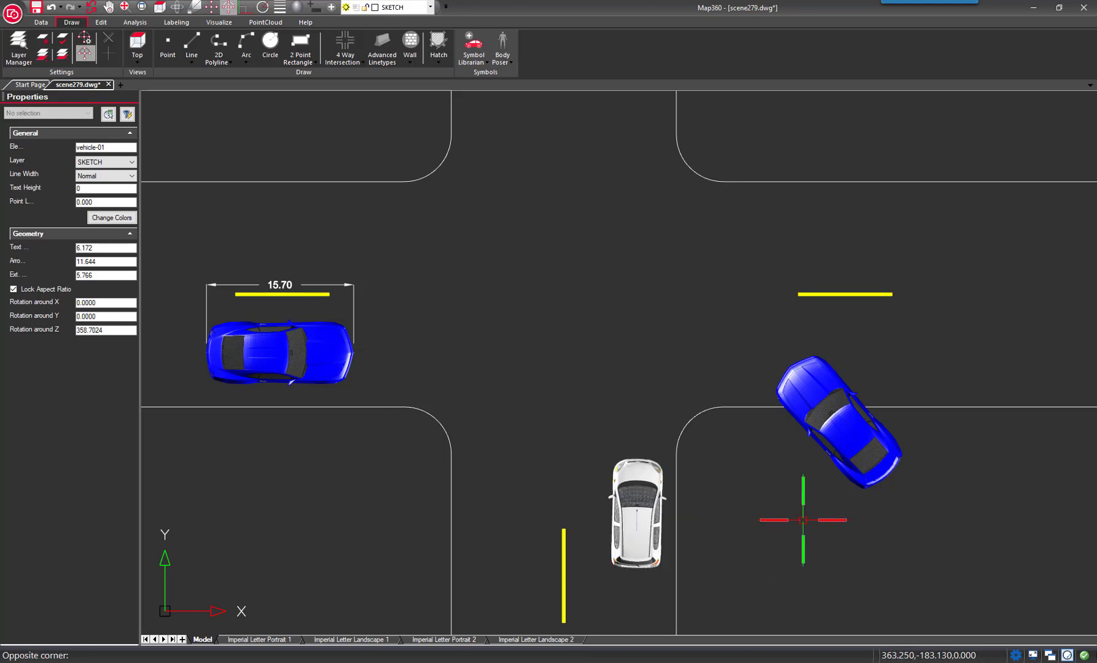
pyautogui.press('Escape')
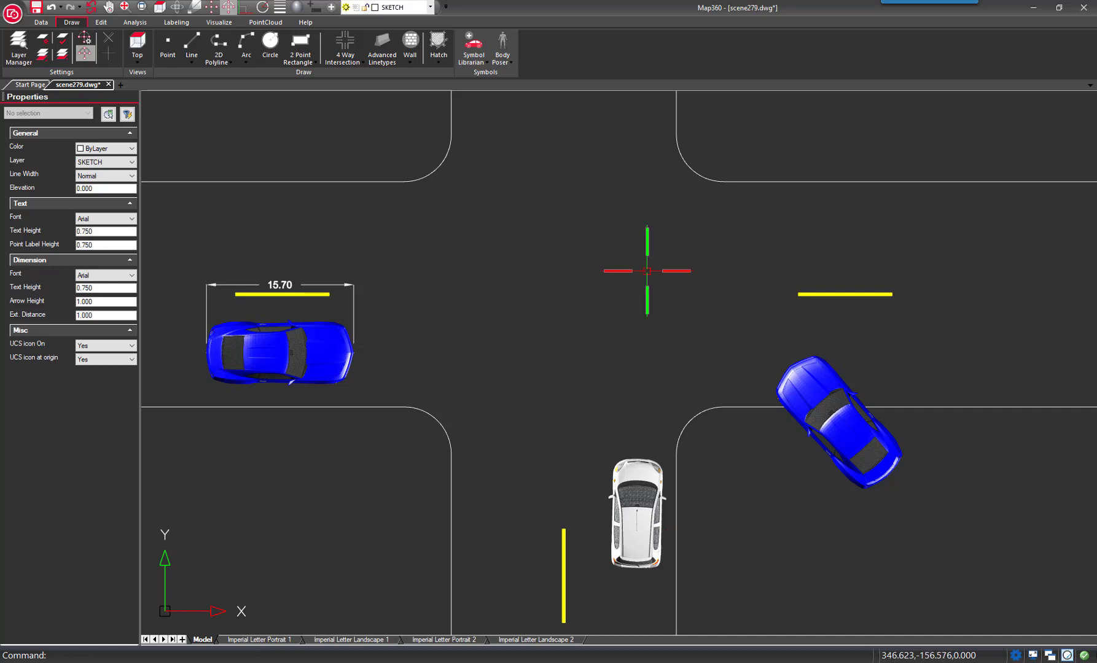
# Step: Open the Symbol Librarian and show the symbols in the Archive > 3D Vehicles > Car folder
pyautogui.click(473, 58)
pyautogui.click(491, 83)
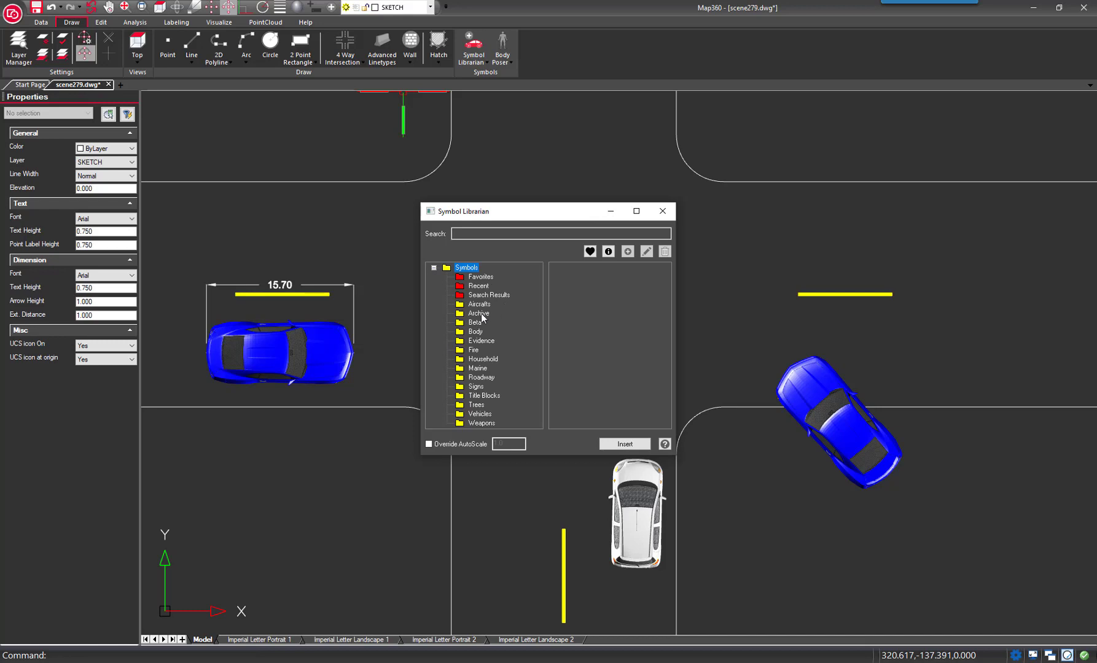
pyautogui.click(479, 313)
pyautogui.click(446, 313)
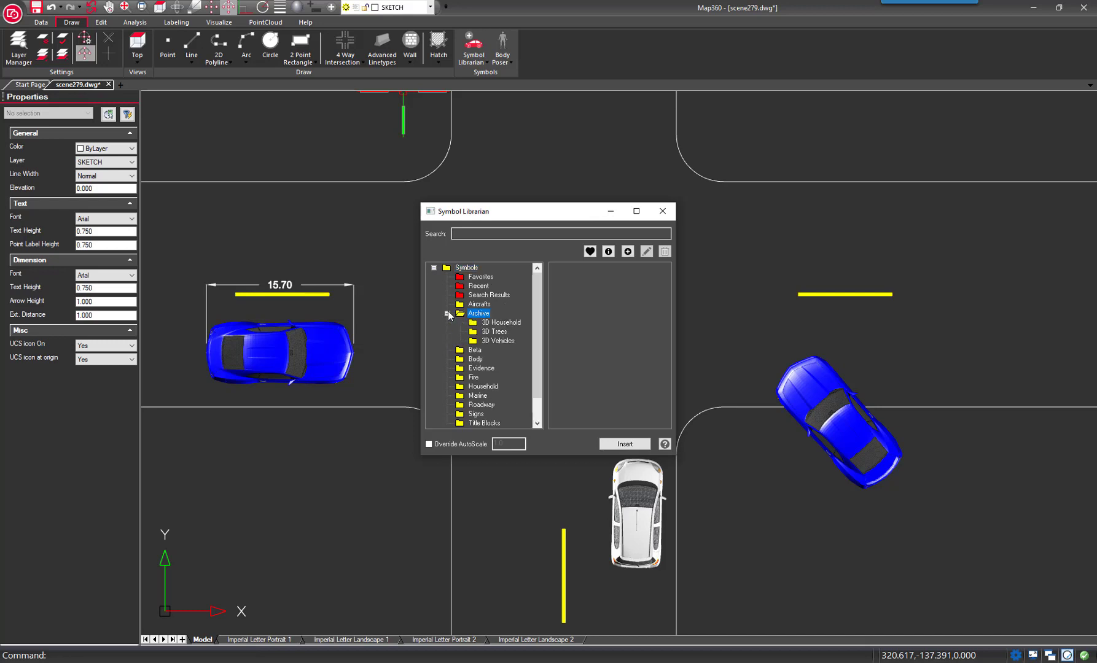
pyautogui.click(498, 340)
pyautogui.click(459, 341)
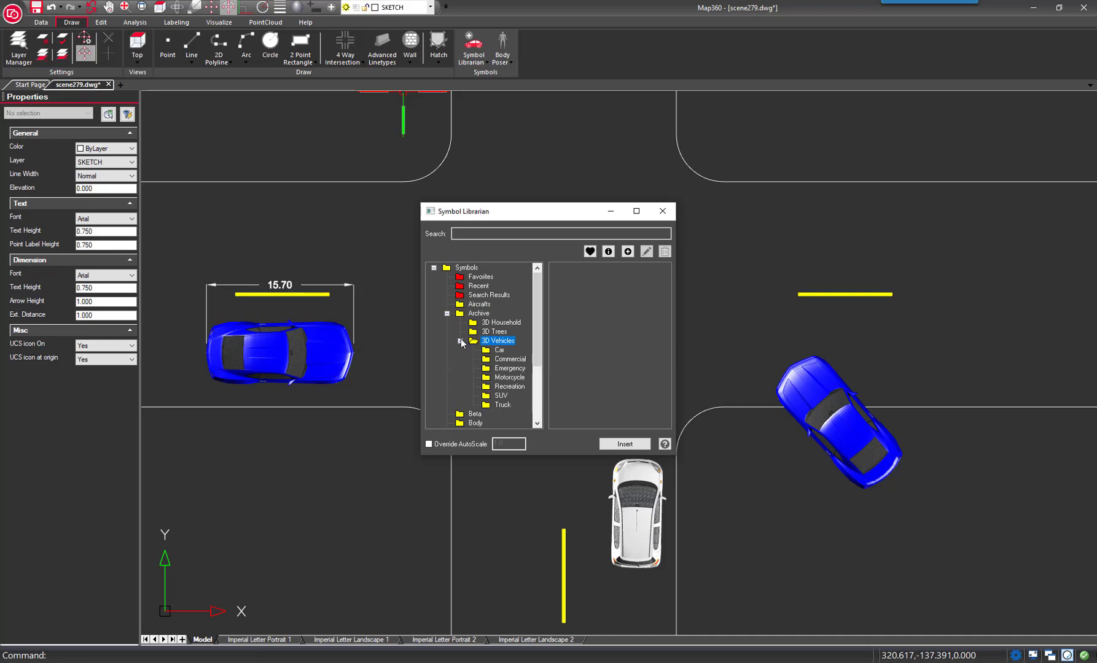
pyautogui.click(499, 351)
# Step: Insert the CAMERO symbol below the angled blue car, rotated about 108°, and close the Symbol Librarian
pyautogui.click(609, 293)
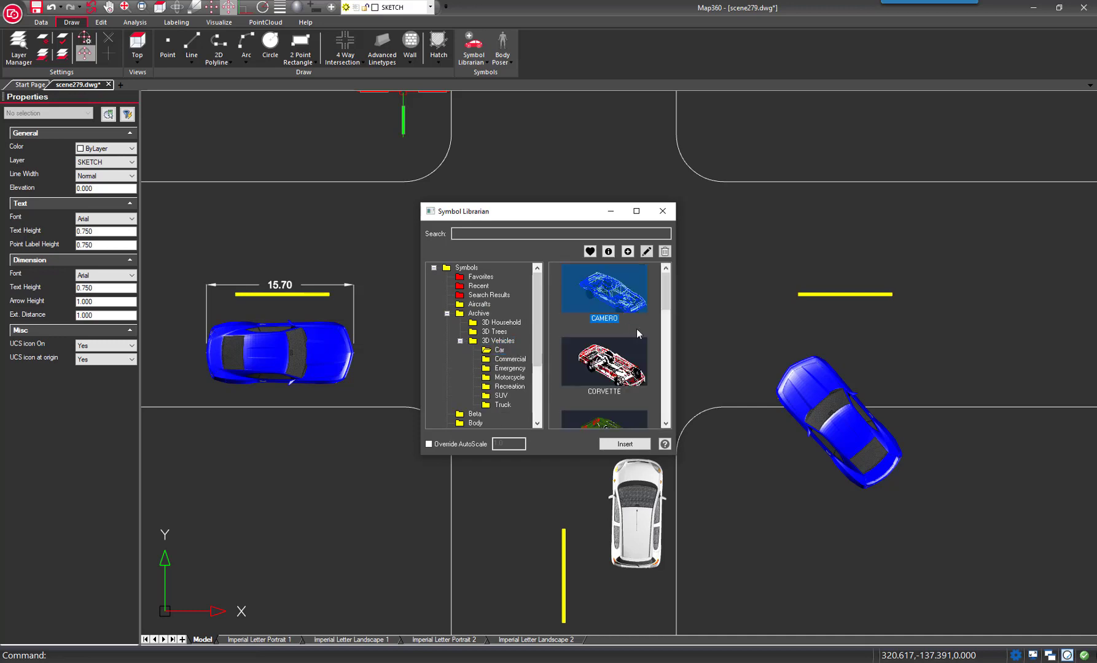
pyautogui.click(625, 444)
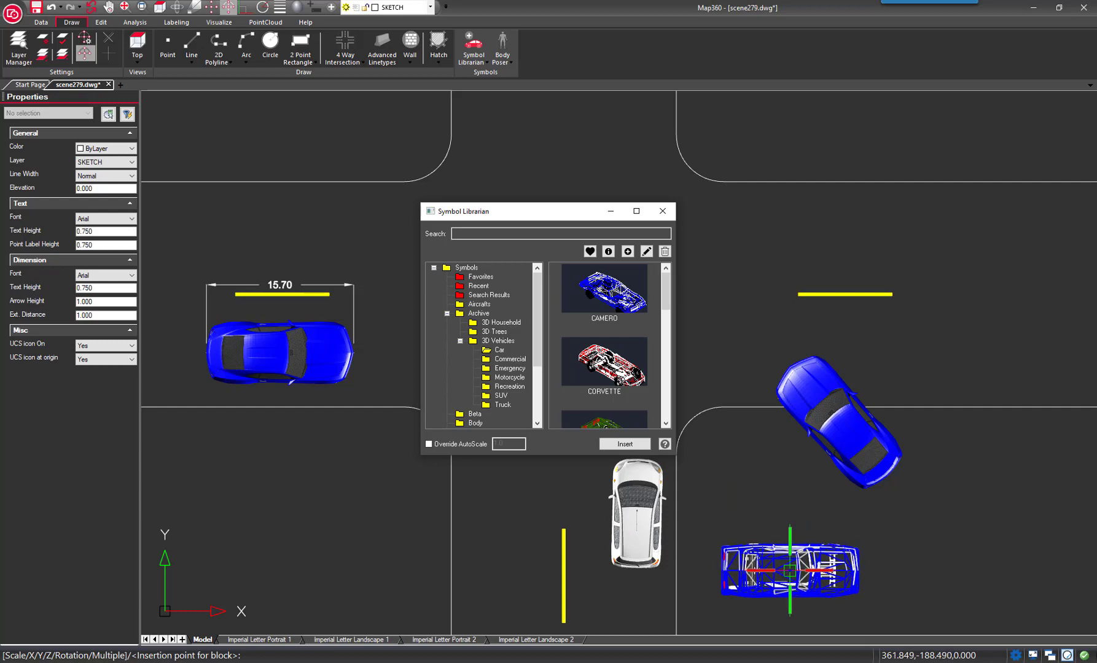
pyautogui.click(789, 571)
pyautogui.click(756, 469)
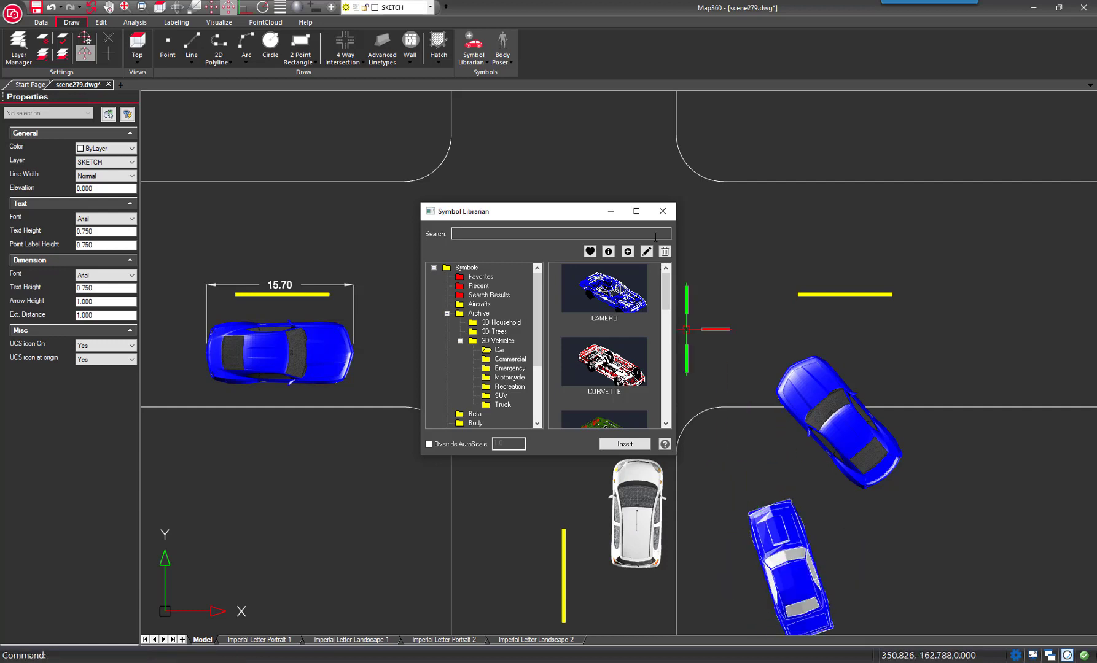
pyautogui.click(662, 211)
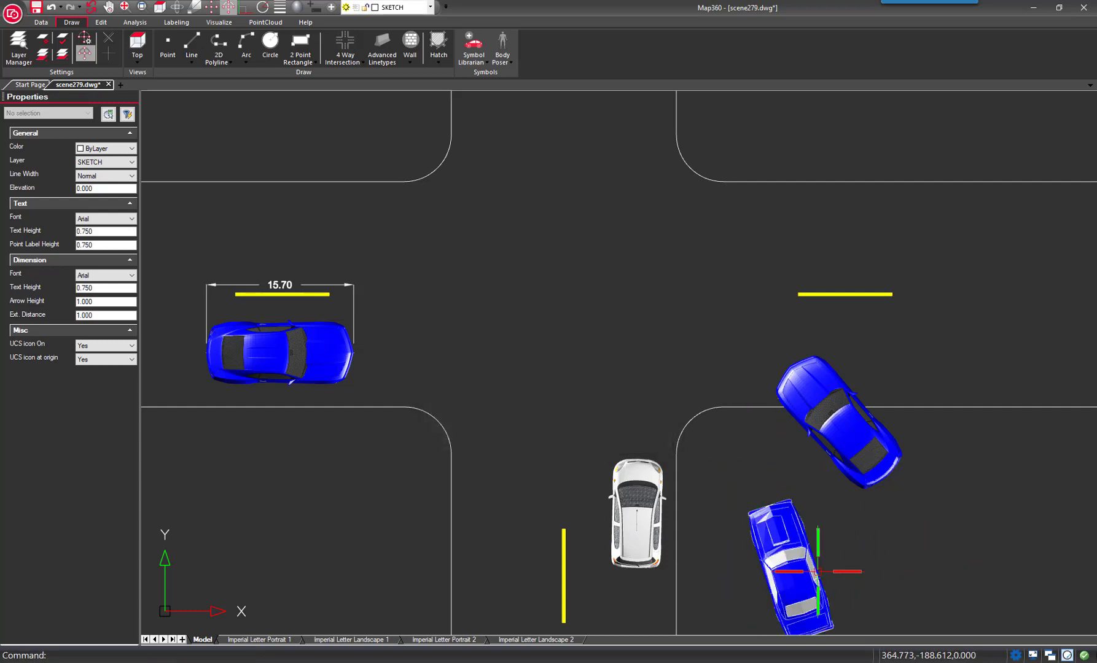
# Step: Move the CAMERO symbol forward along its length, rotate it to about 119° around Z, and deselect it
pyautogui.click(818, 571)
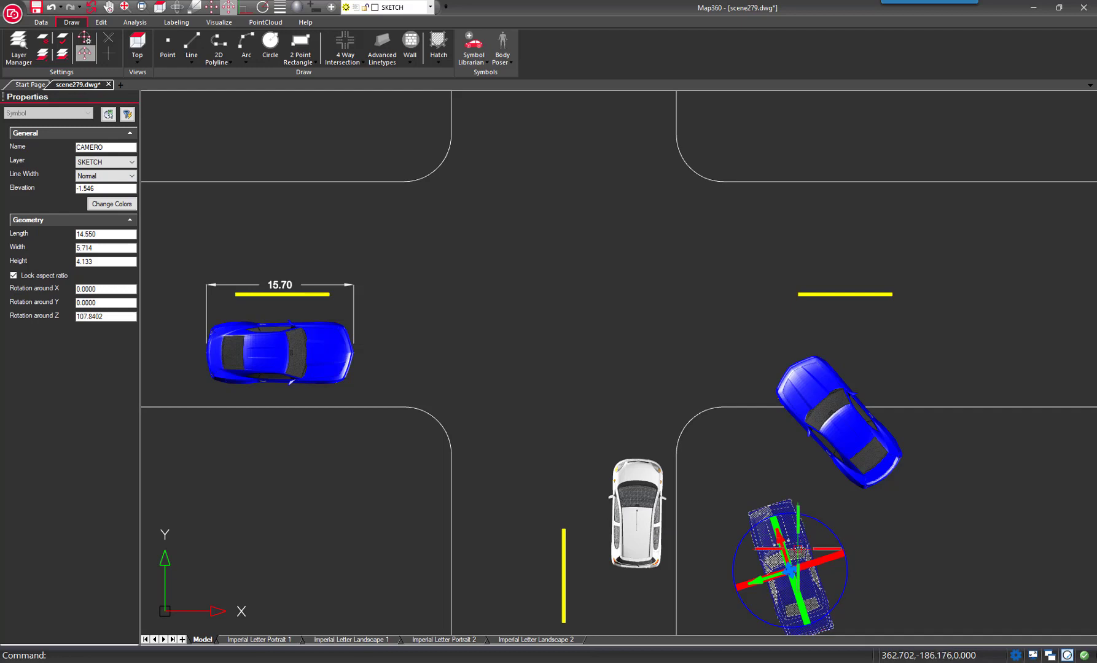
pyautogui.moveTo(780, 544); pyautogui.dragTo(759, 482)
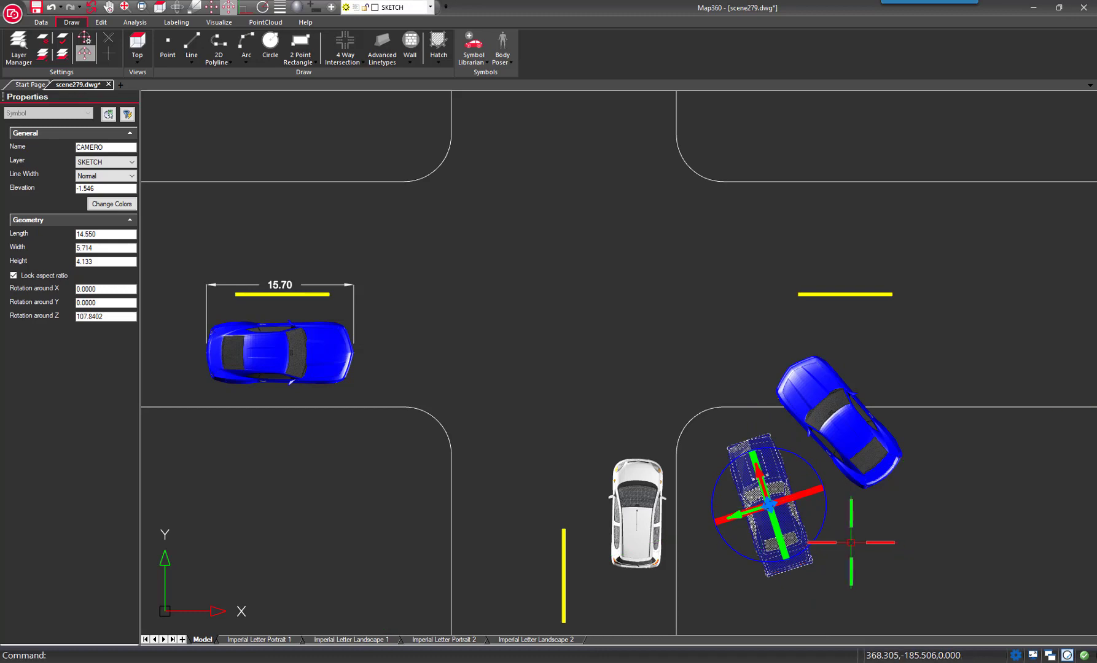
pyautogui.moveTo(815, 531); pyautogui.dragTo(701, 543)
pyautogui.click(700, 542)
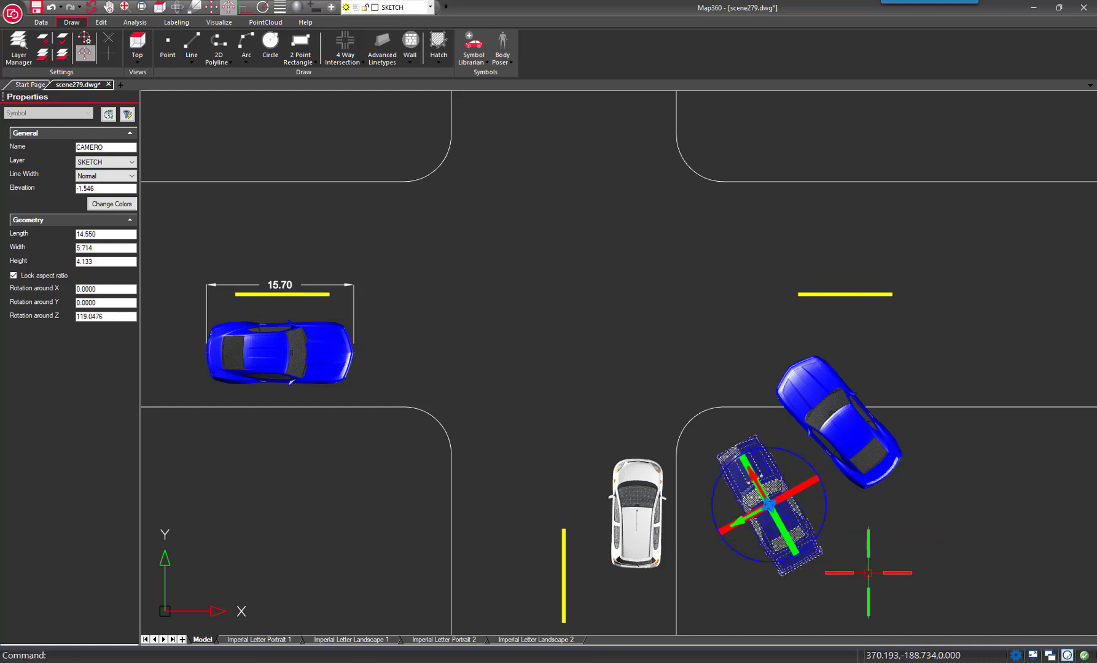
pyautogui.click(869, 572)
pyautogui.press('Escape')
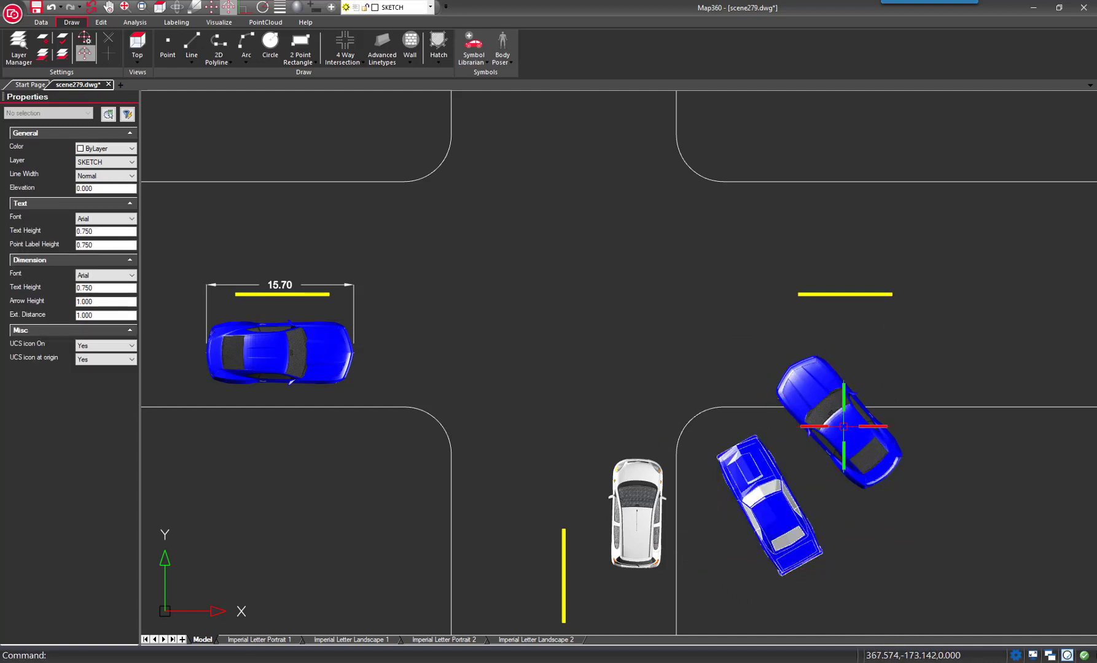
# Step: Ungroup the angled blue car made of FmBody solids, check a single body's properties, and clear the selection
pyautogui.click(844, 426)
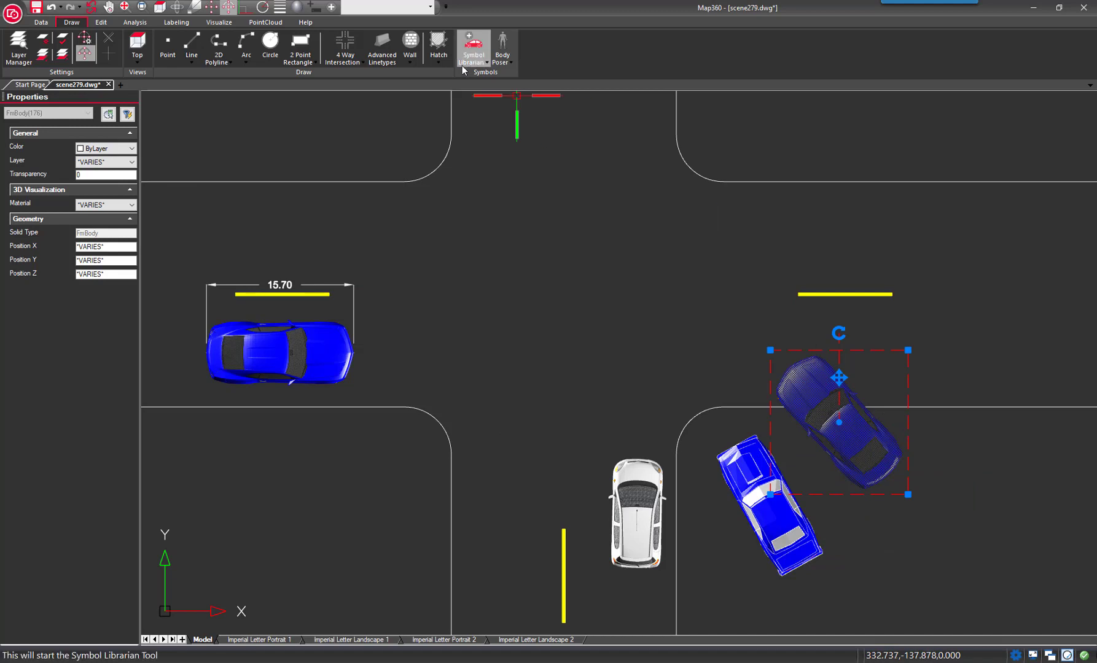
pyautogui.click(100, 22)
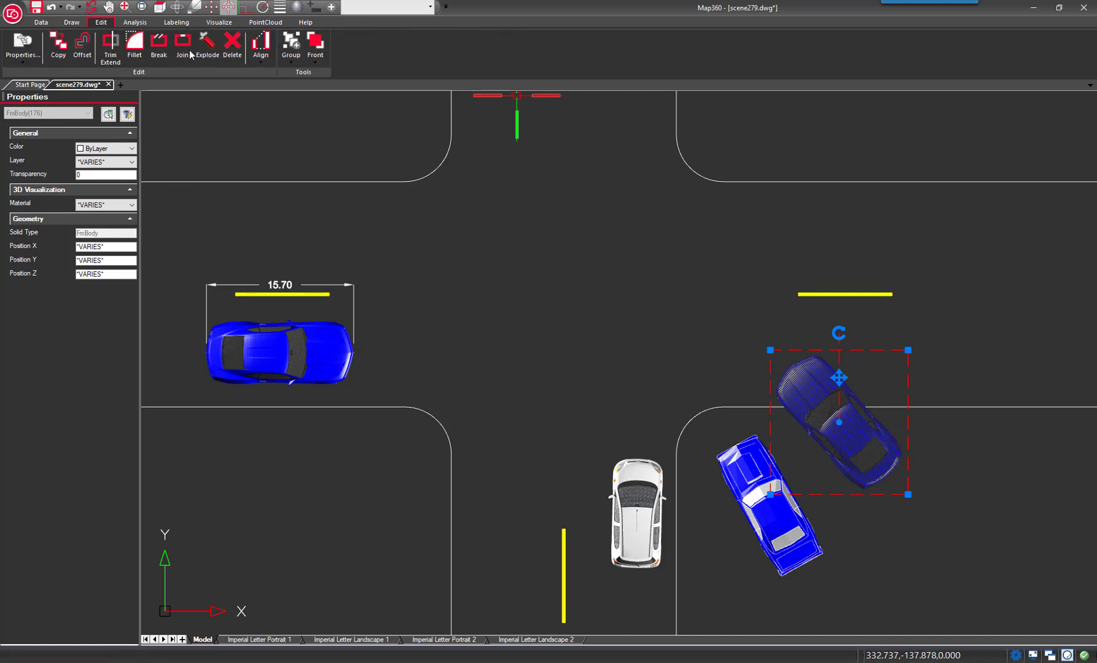
pyautogui.click(291, 62)
pyautogui.click(316, 106)
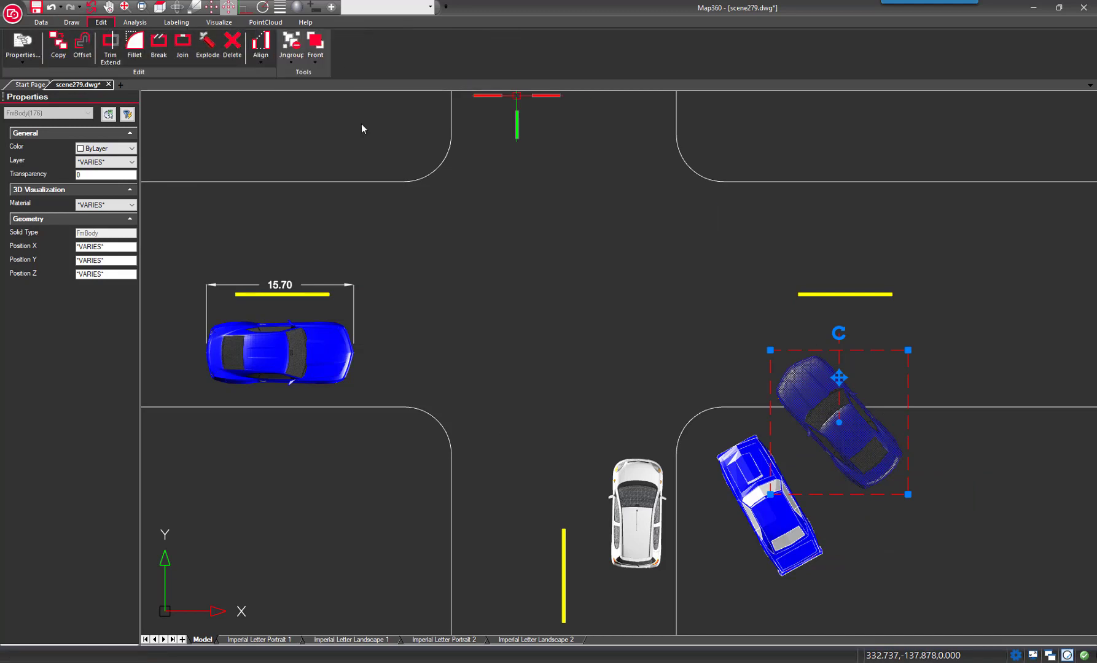
pyautogui.click(857, 431)
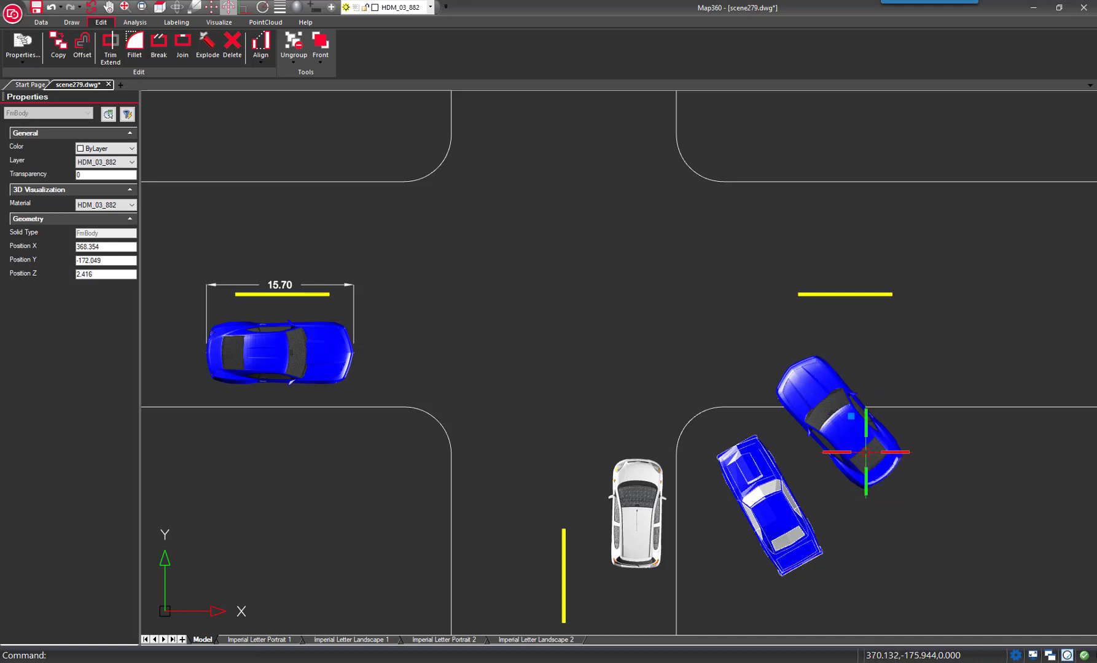
pyautogui.click(946, 517)
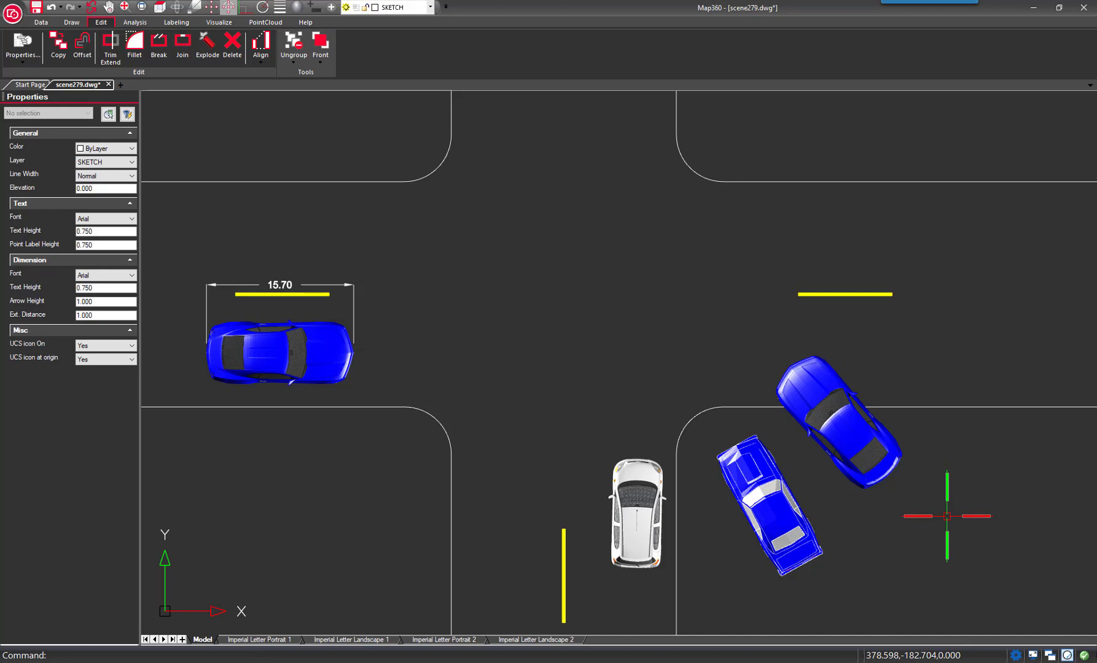
# Step: Import 17755_Audi_R8.obj from the 17755_Audi_R8 folder as a unified OBJ
pyautogui.click(71, 22)
pyautogui.click(474, 61)
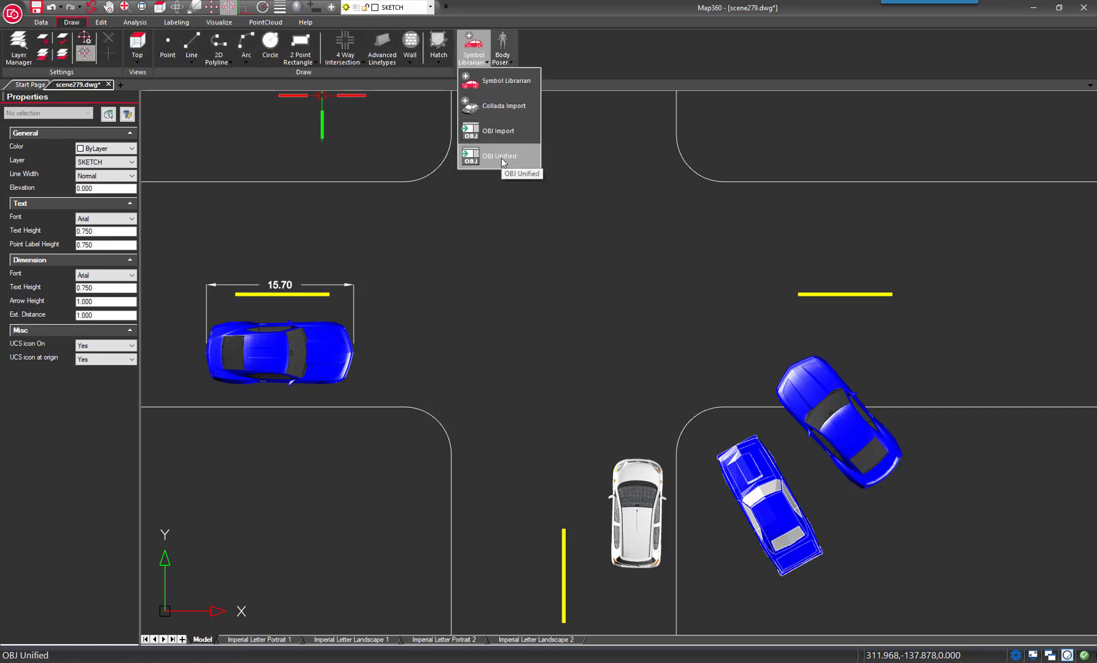
pyautogui.click(501, 157)
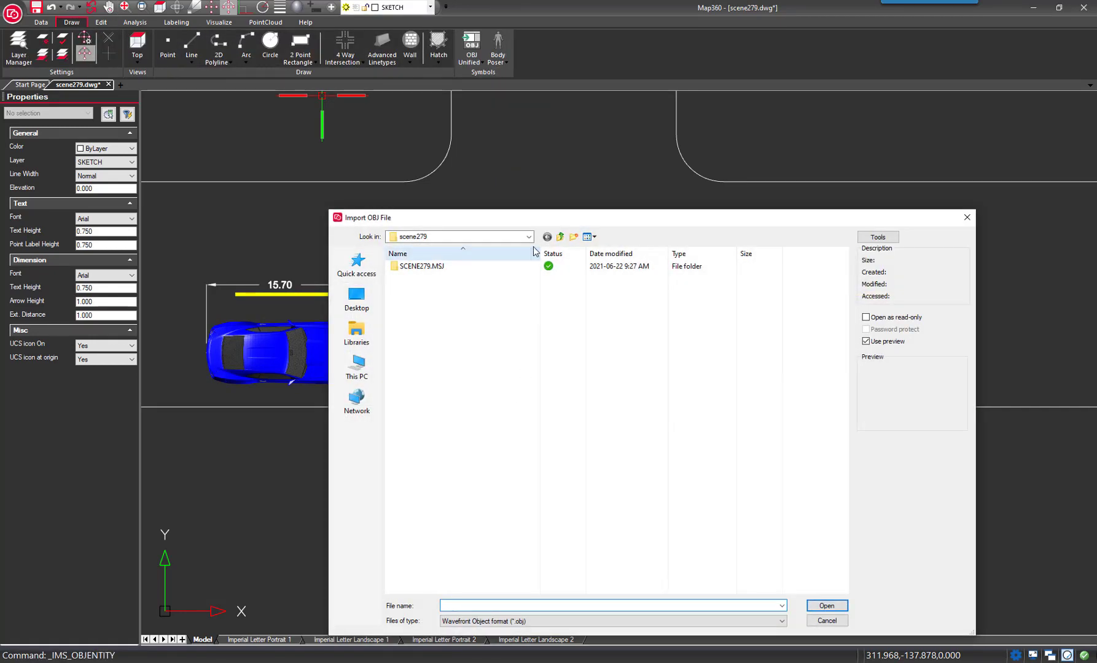
pyautogui.click(359, 260)
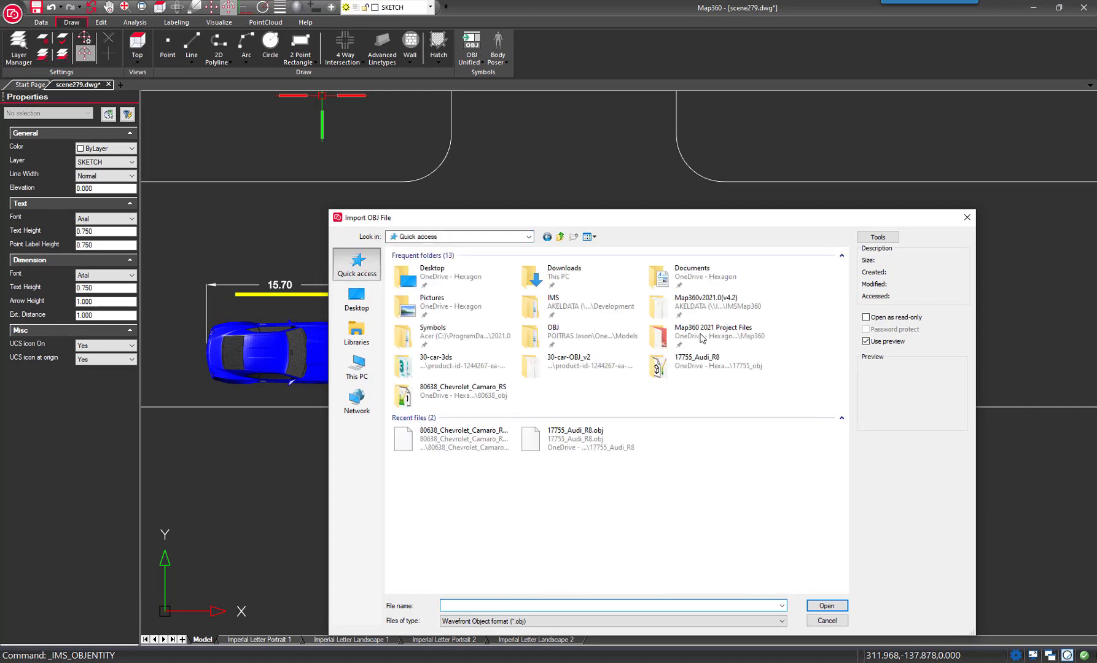
pyautogui.doubleClick(711, 364)
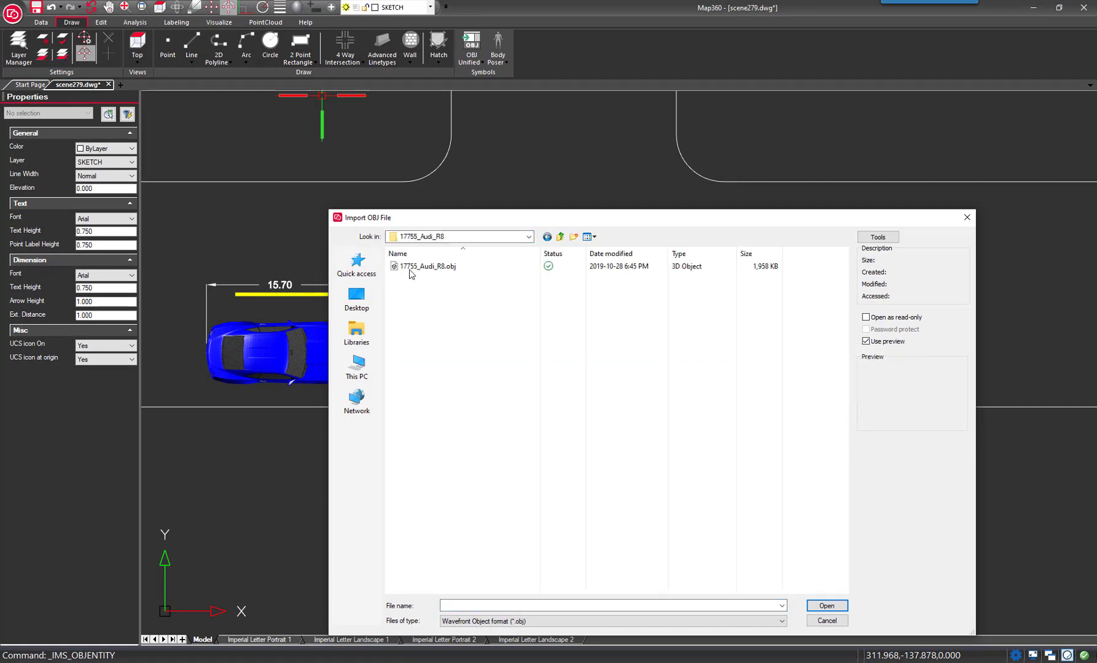
pyautogui.click(413, 267)
pyautogui.click(826, 606)
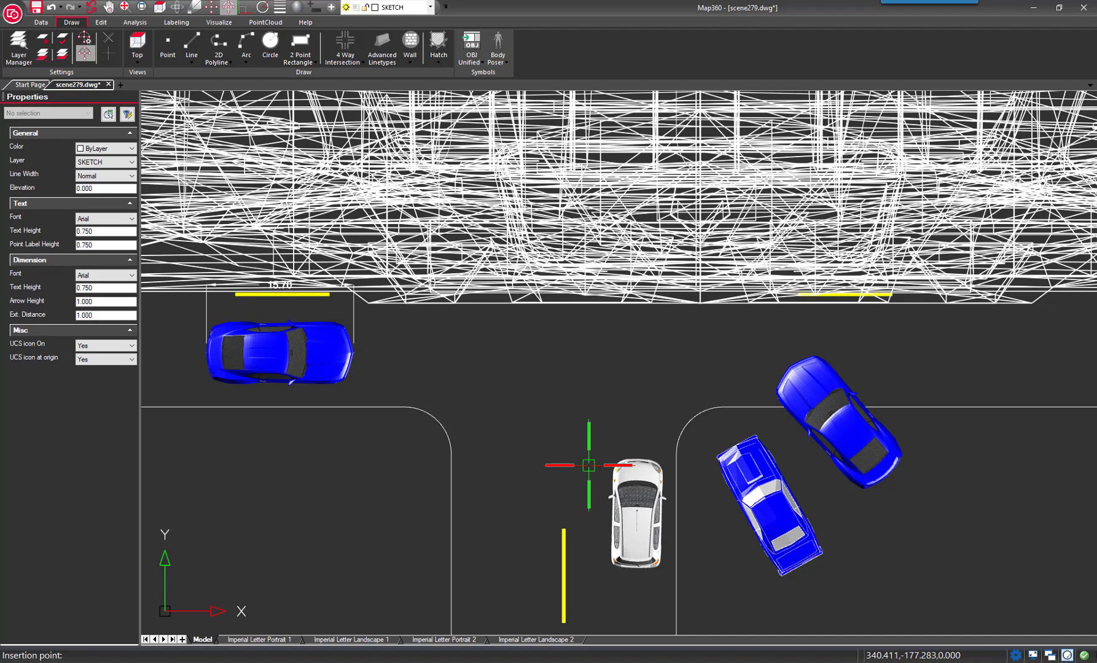
# Step: Try placing the Audi R8 model in the area northeast of the intersection, rotated to about 345°
pyautogui.scroll(-8, 544, 448)
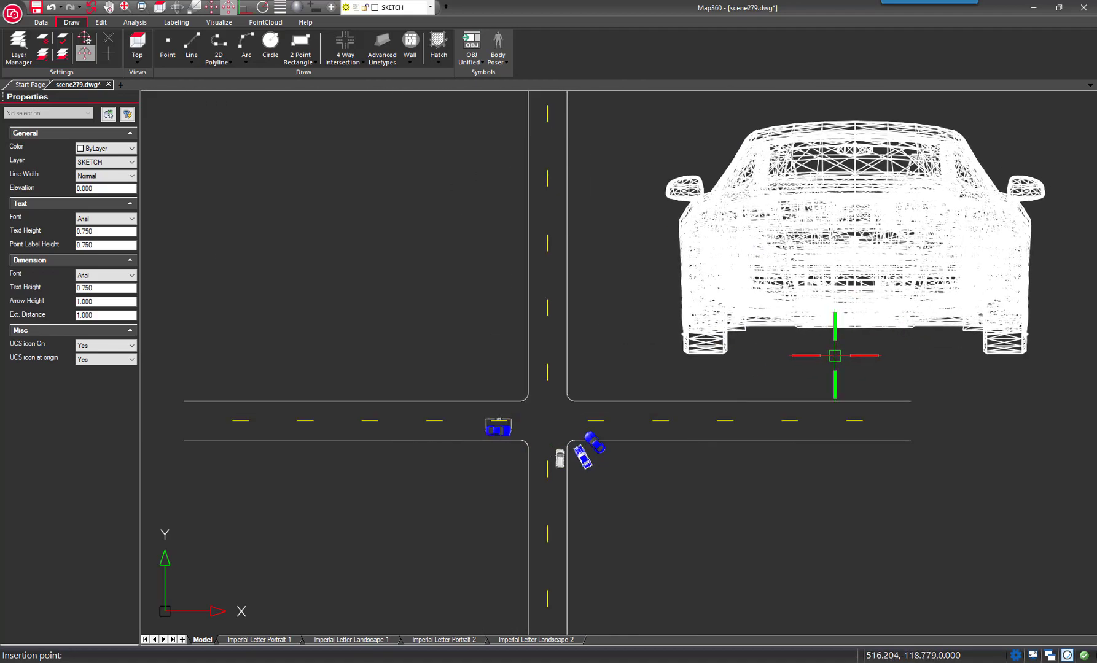
pyautogui.click(746, 353)
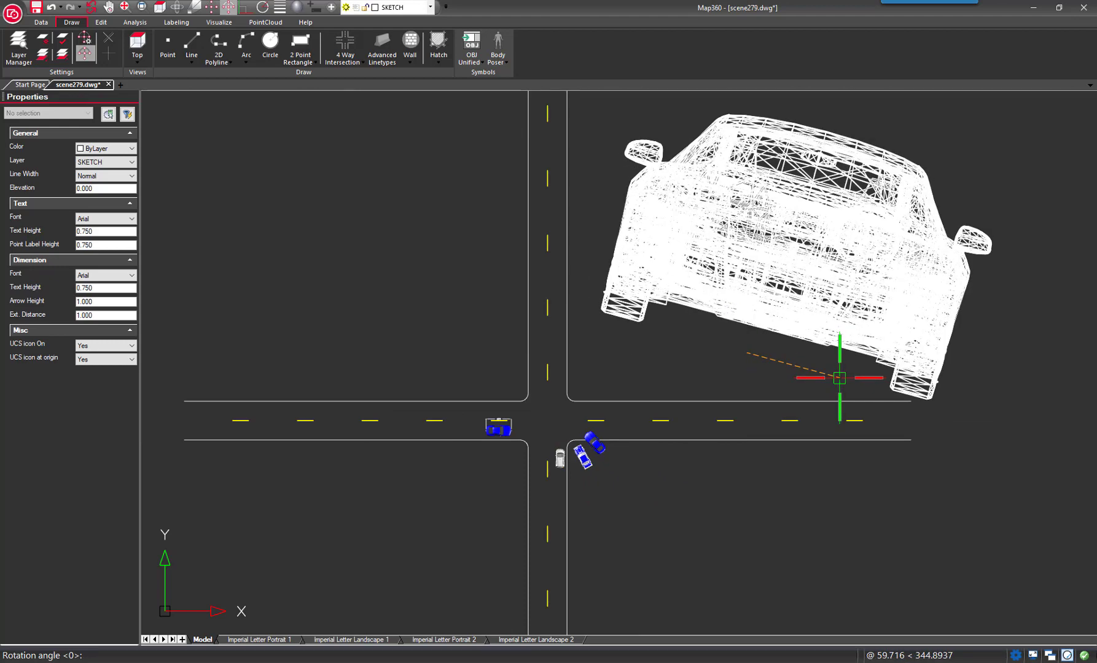
pyautogui.click(839, 378)
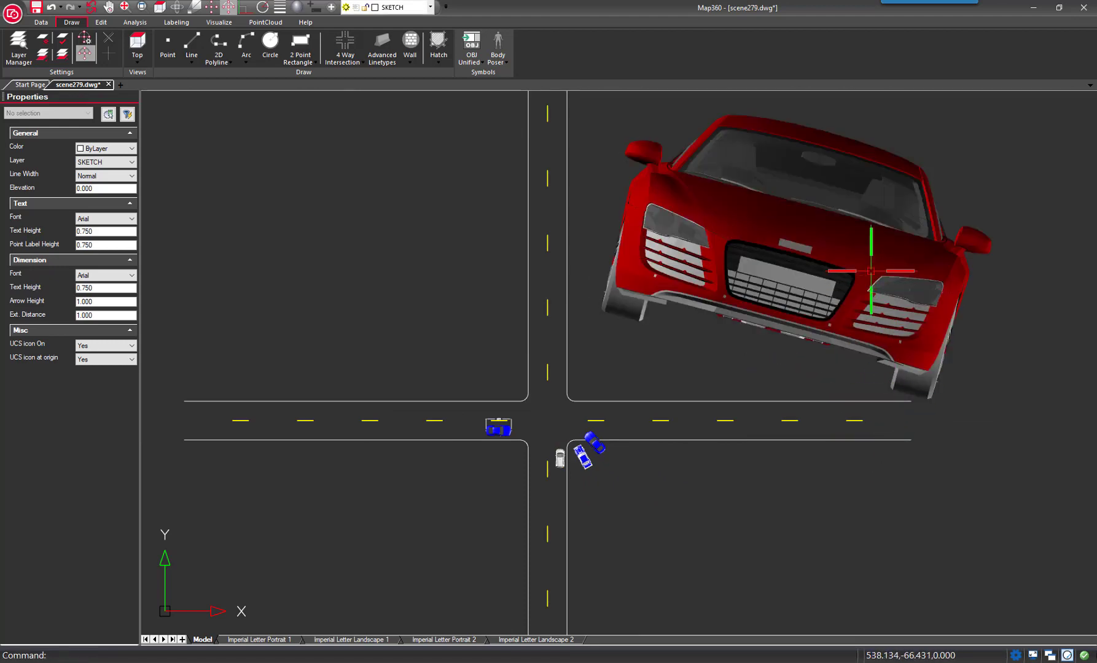
# Step: Examine the imported red car from a 3D angle and check its size, elevation and rotation properties
pyautogui.scroll(-4, 896, 363)
pyautogui.keyDown('shift'); pyautogui.moveTo(894, 454); pyautogui.dragTo(362, 384, button='middle'); pyautogui.keyUp('shift')
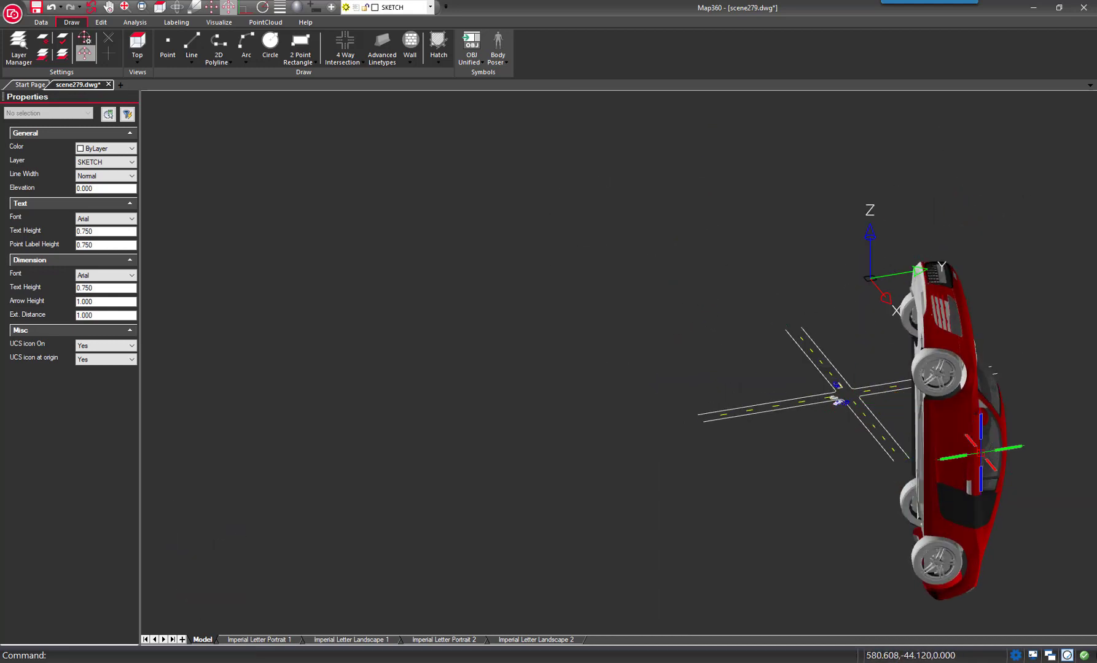
pyautogui.click(972, 450)
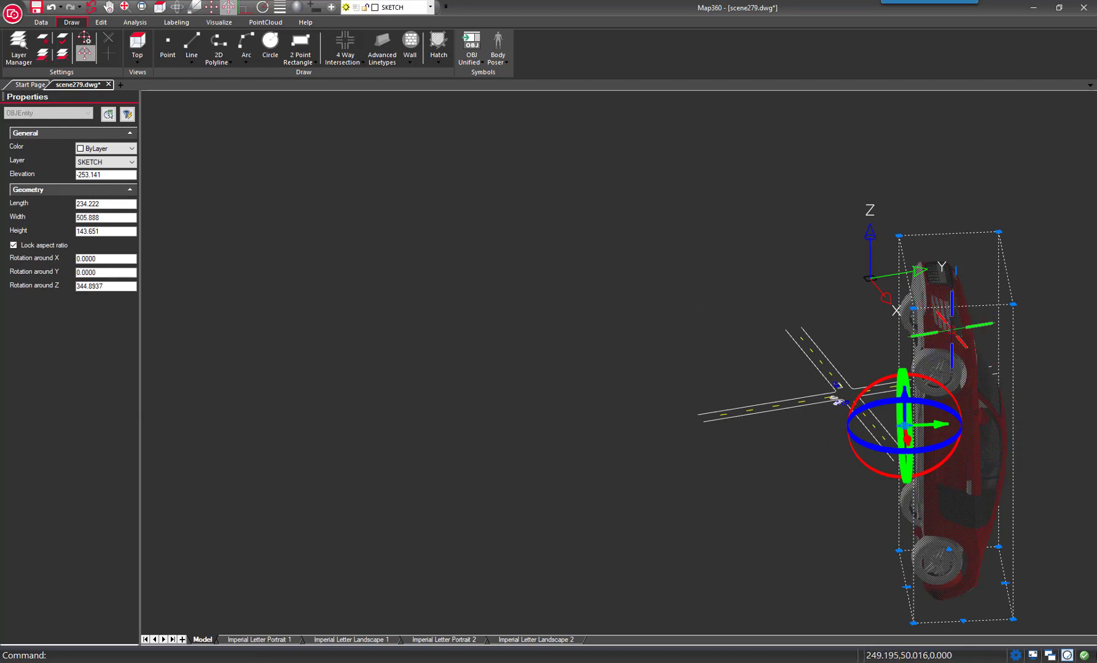
# Step: Undo the view changes and the Audi R8 import to restore the plan view of the intersection
pyautogui.click(51, 9)
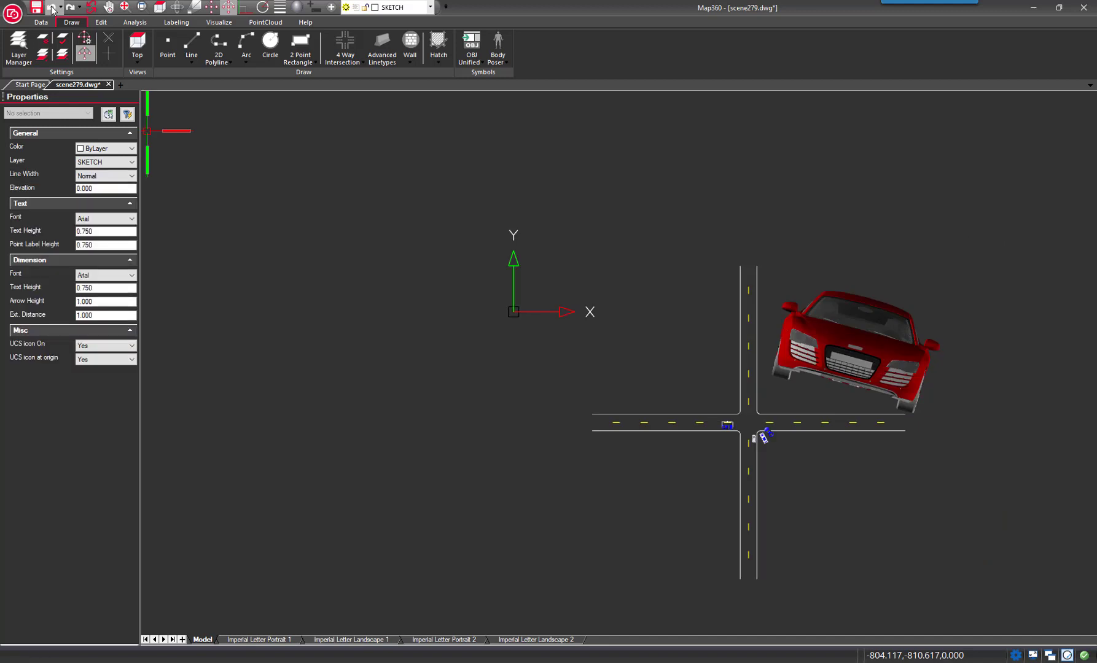
pyautogui.click(51, 8)
pyautogui.click(52, 9)
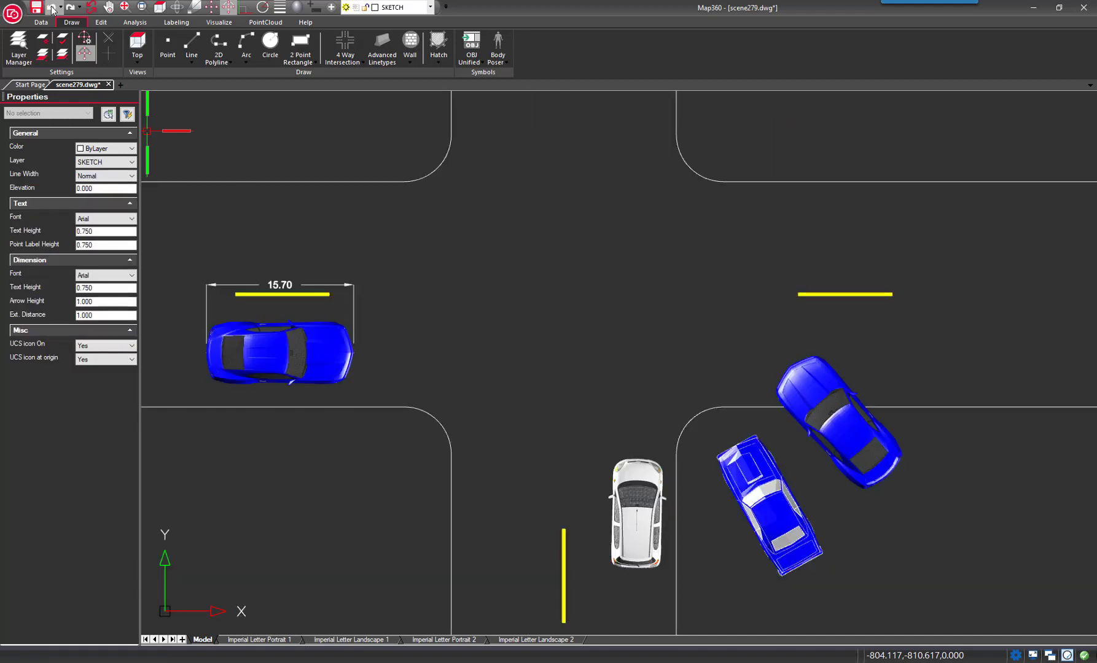